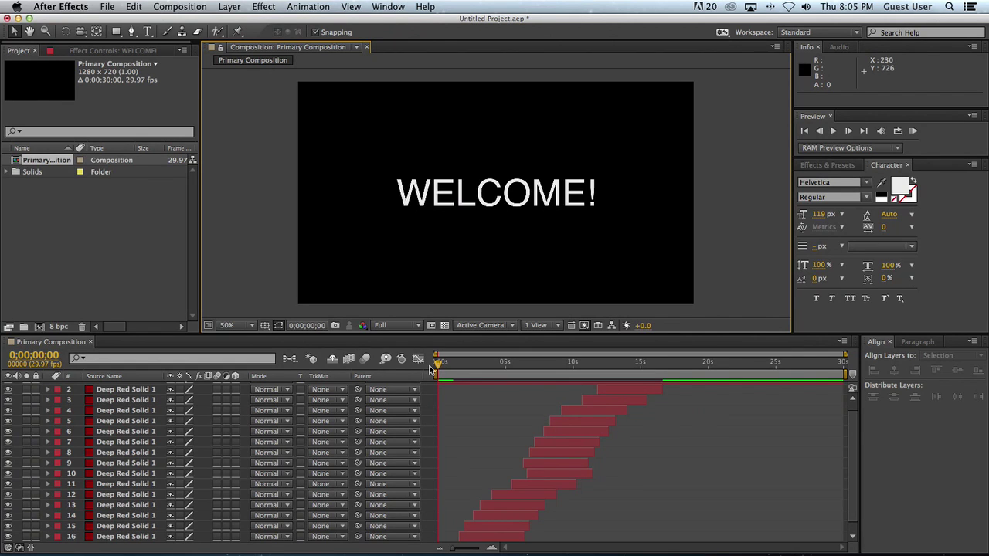
Preview the square animation, then briefly select and deselect a Deep Red Solid layer
key("KP_0")
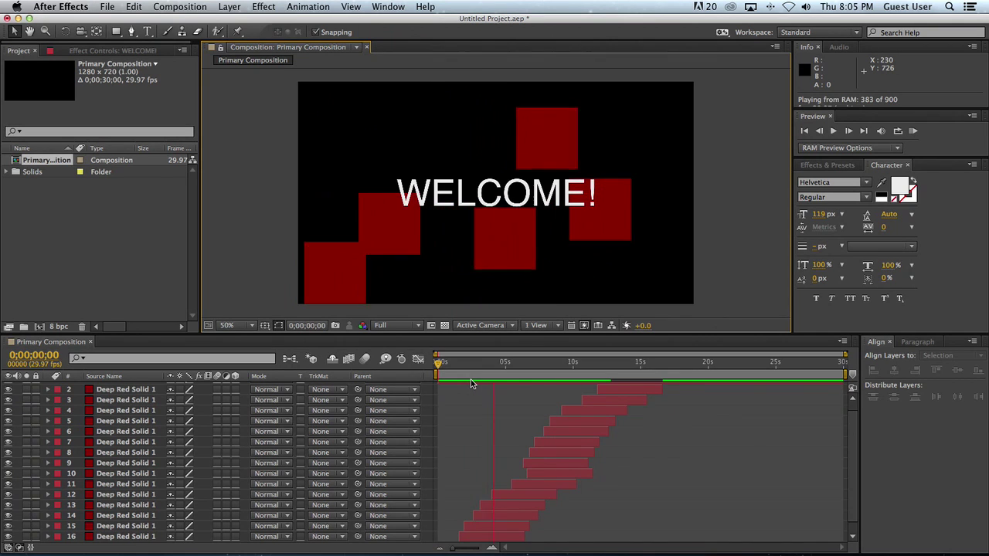
key("space")
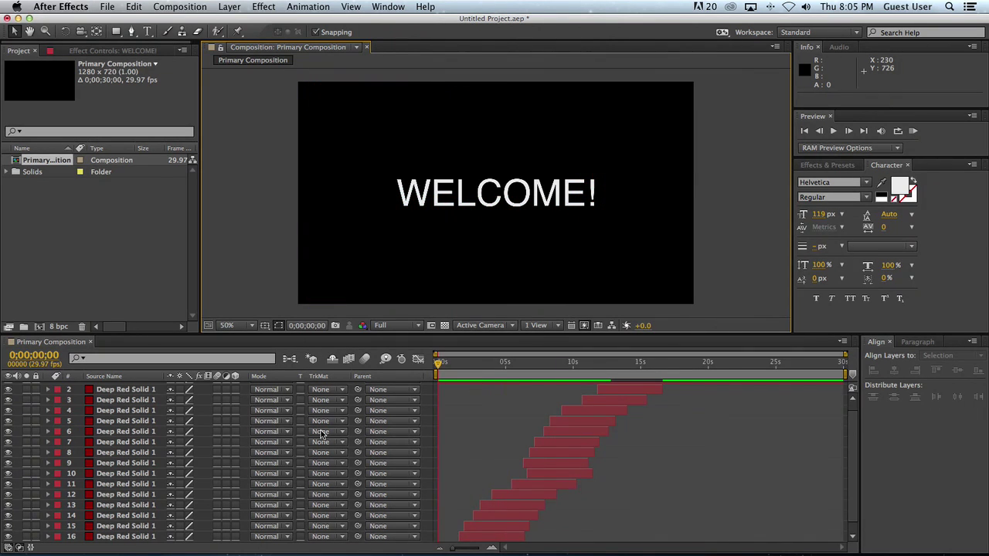
scroll(323, 435, "down", 1)
scroll(125, 515, "up", 2)
left_click(112, 399)
scroll(120, 425, "down", 2)
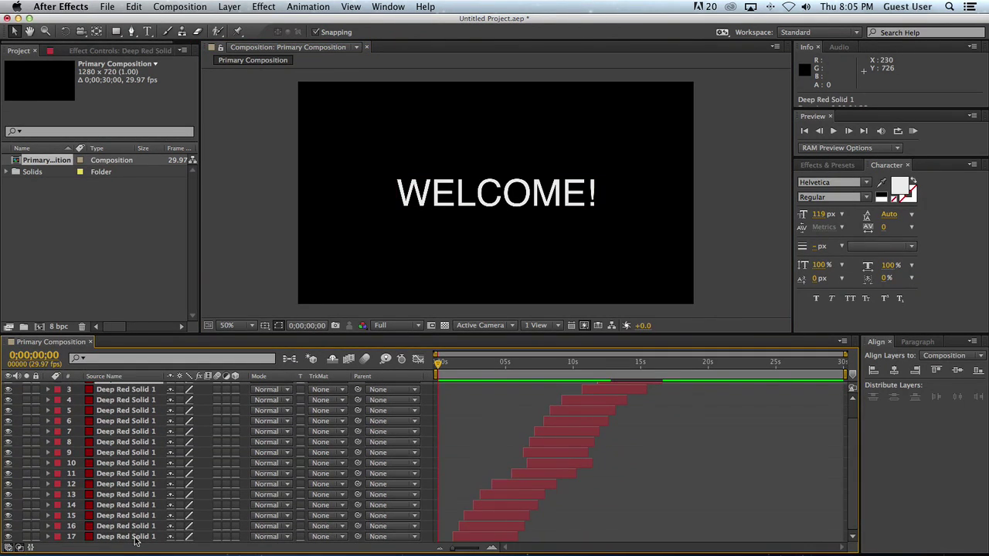
scroll(133, 539, "up", 2)
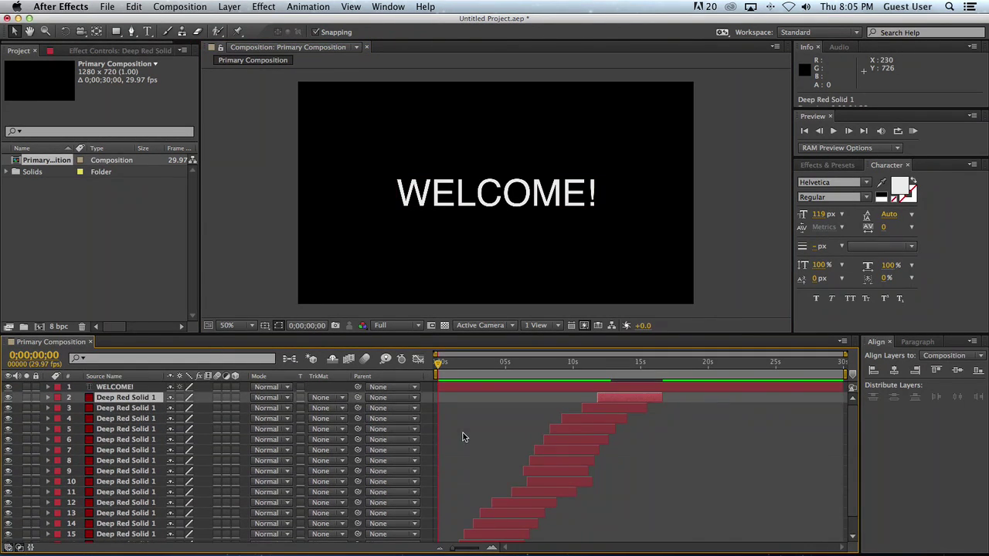
left_click(467, 436)
Mark Deep Red Solid layers 2 through 16 as shy
left_click(170, 398)
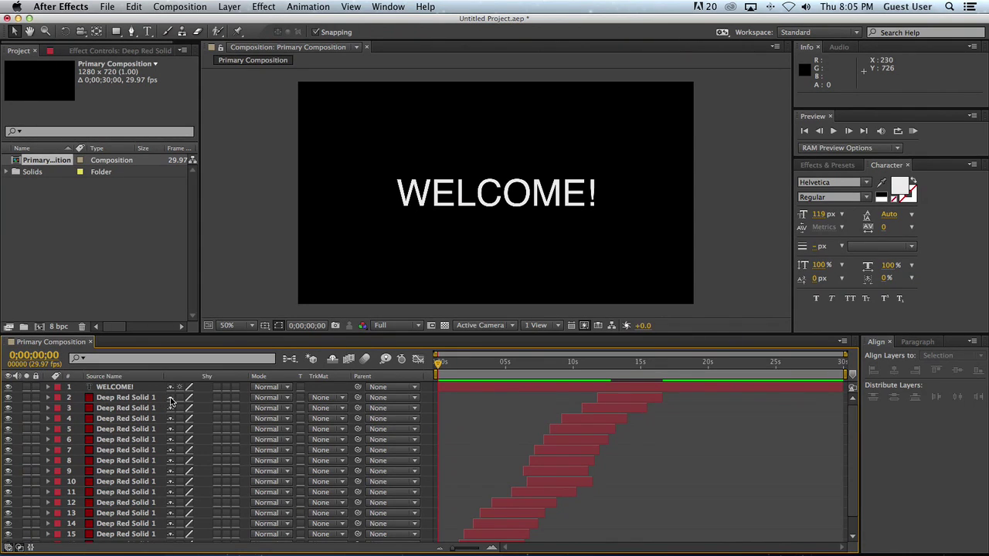
left_click(170, 408)
left_click(170, 419)
left_click(170, 429)
left_click(169, 439)
left_click(170, 450)
left_click(169, 461)
left_click(170, 471)
left_click_drag(172, 485, 168, 551)
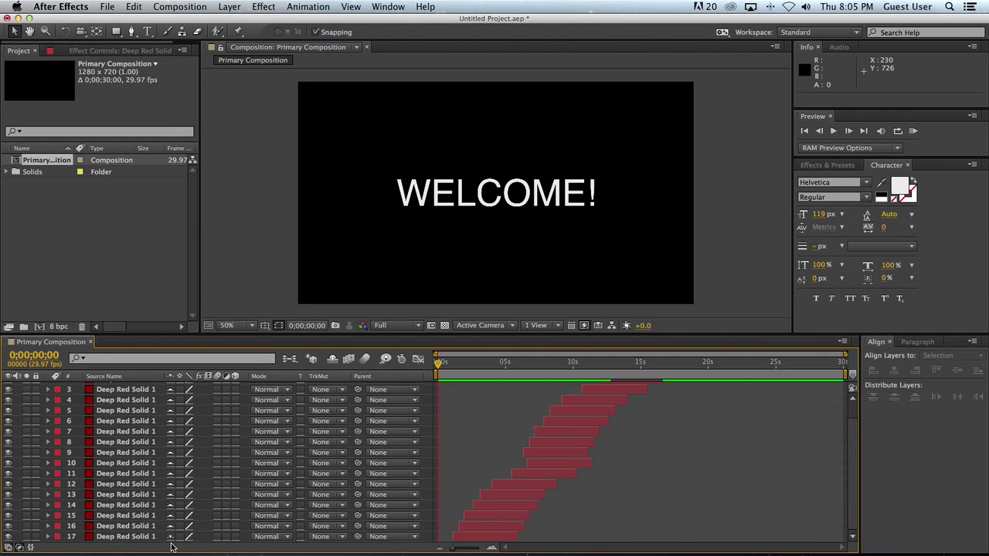
Hide the shy layers, check the squares at about 5 seconds, then show them again
left_click(332, 359)
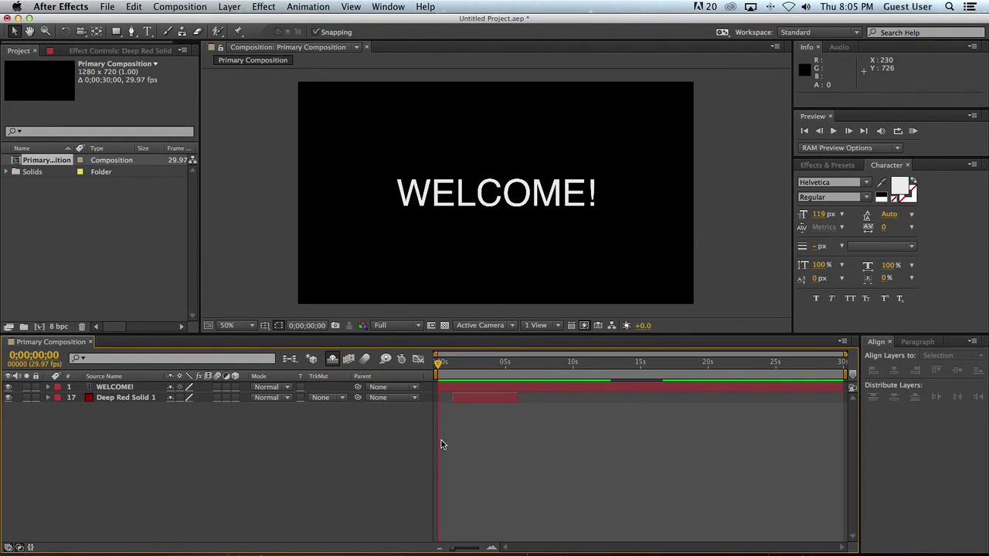
mouse_move(440, 363)
left_mouse_down()
mouse_move(518, 375)
mouse_move(437, 375)
left_mouse_up()
left_click(335, 361)
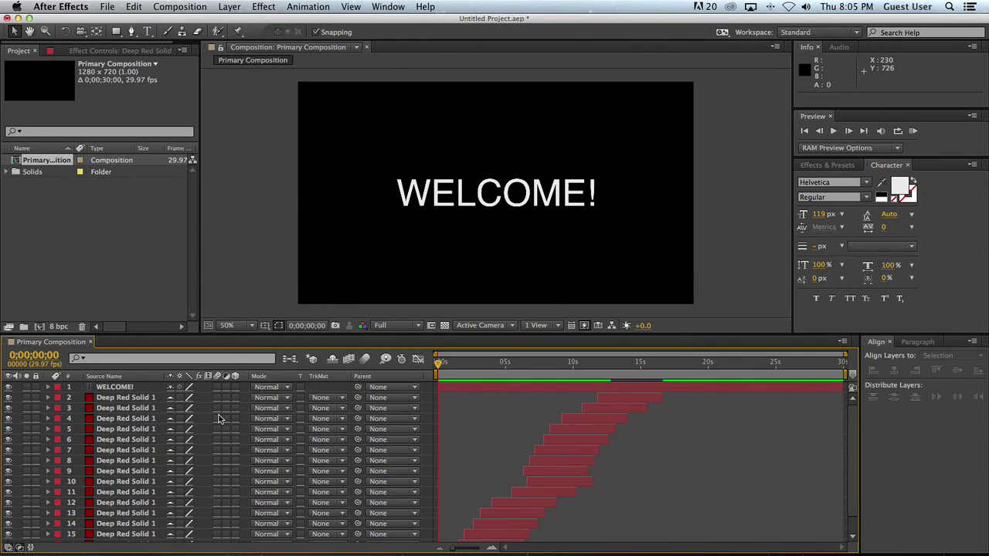
Turn off the shy flag on layers 2–15 and select layer 2, Deep Red Solid 1
left_click_drag(170, 397, 189, 523)
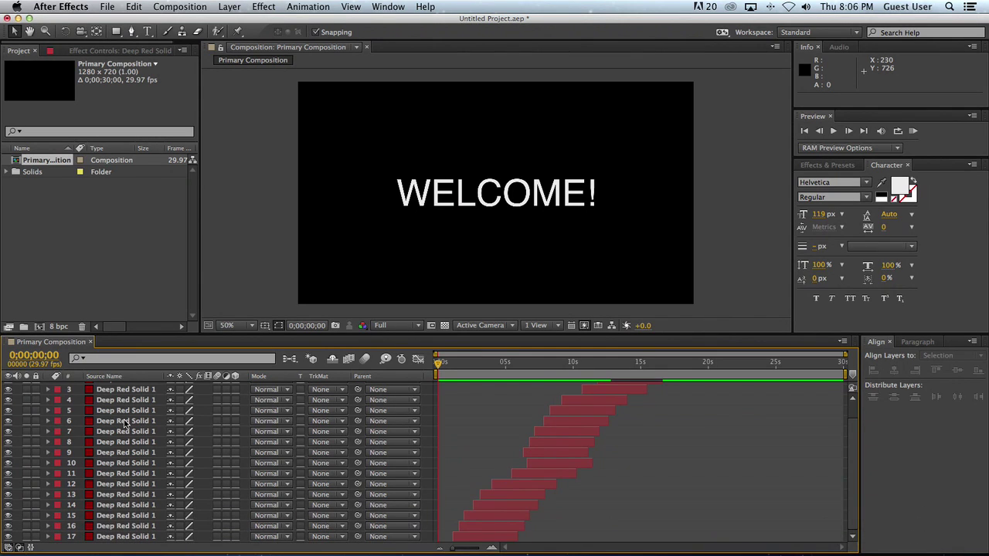
scroll(124, 422, "up", 2)
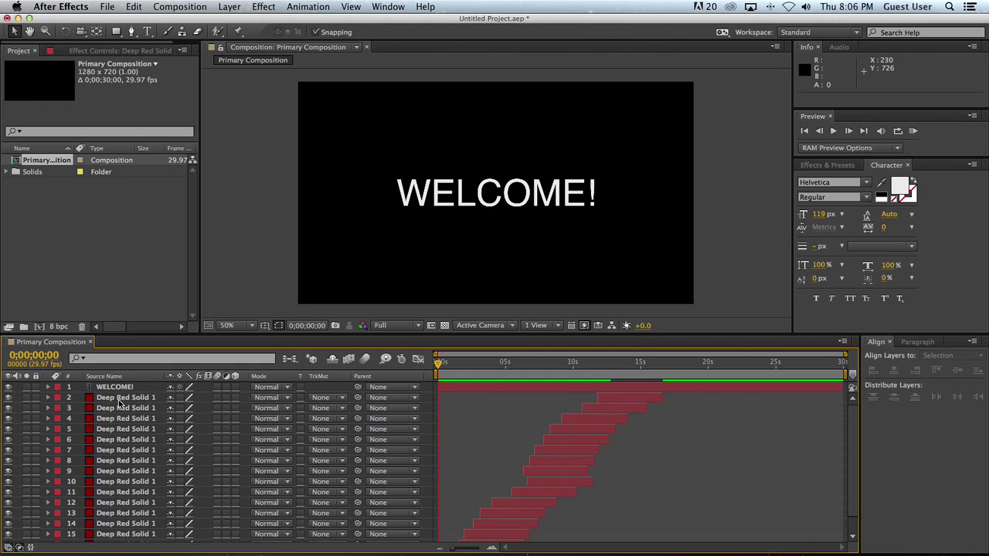
left_click(119, 400)
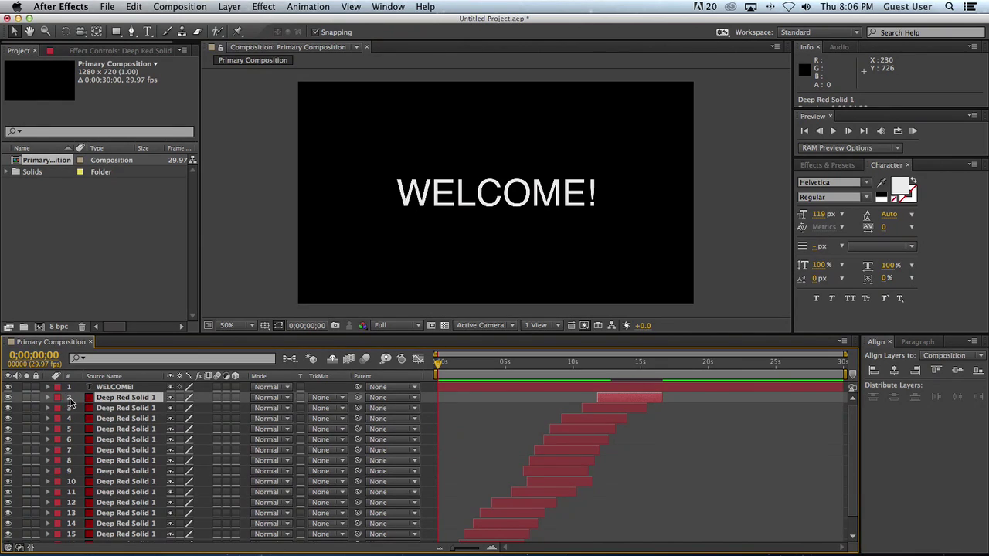
Select all sixteen red solid layers and move ahead in time to view the squares
scroll(108, 423, "down", 2)
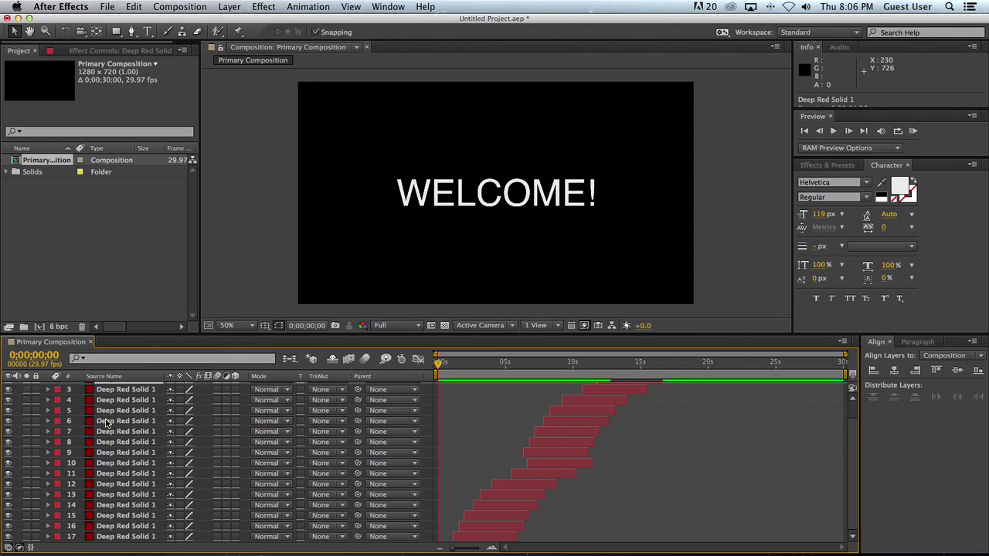
left_click(120, 537, "shift")
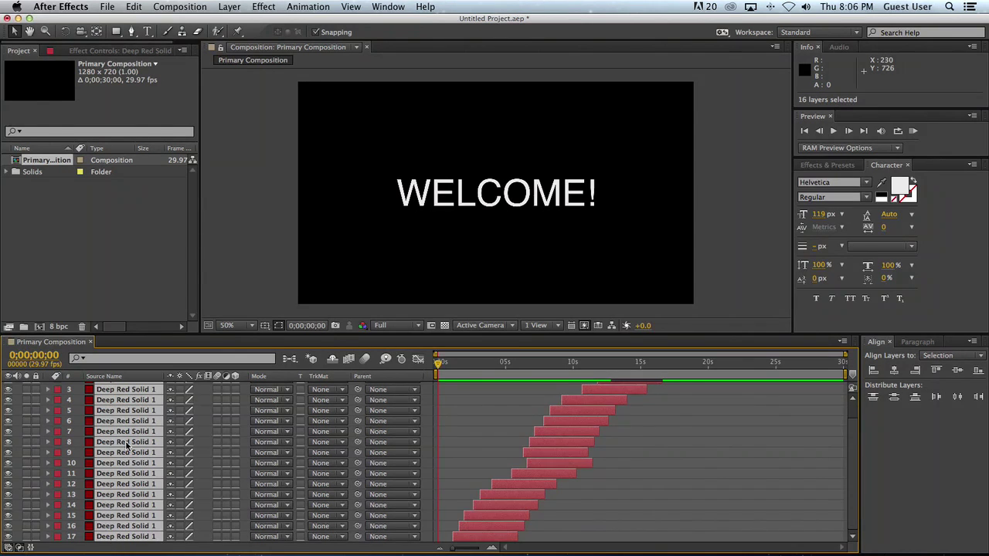
scroll(105, 485, "up", 2)
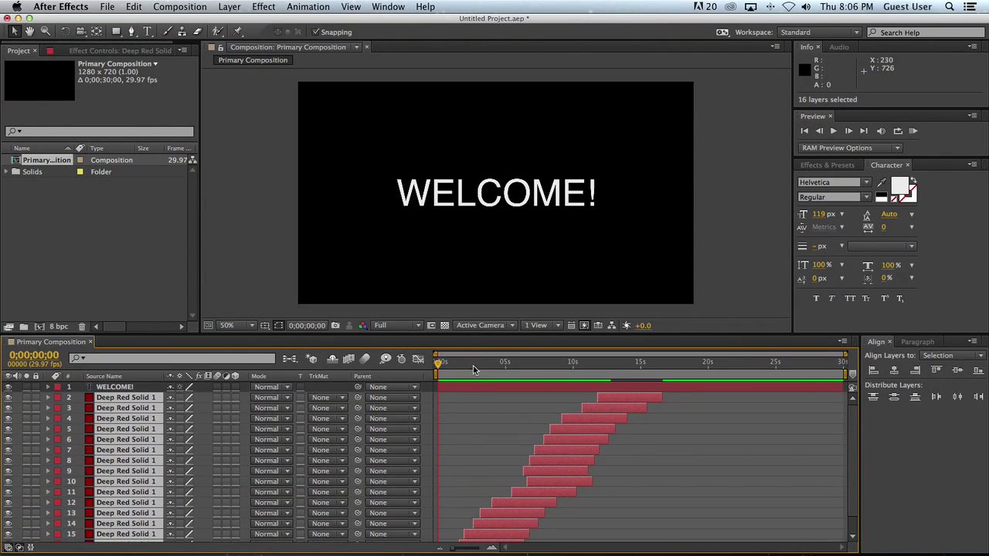
left_click_drag(479, 369, 511, 377)
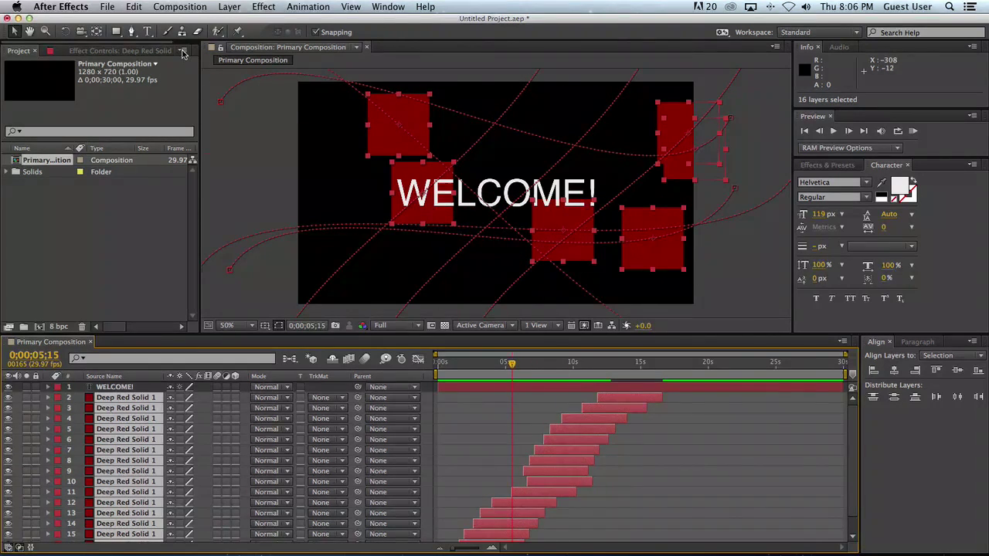
Pre-compose the selected layers into a new composition named 'Moving Squares'
left_click(188, 6)
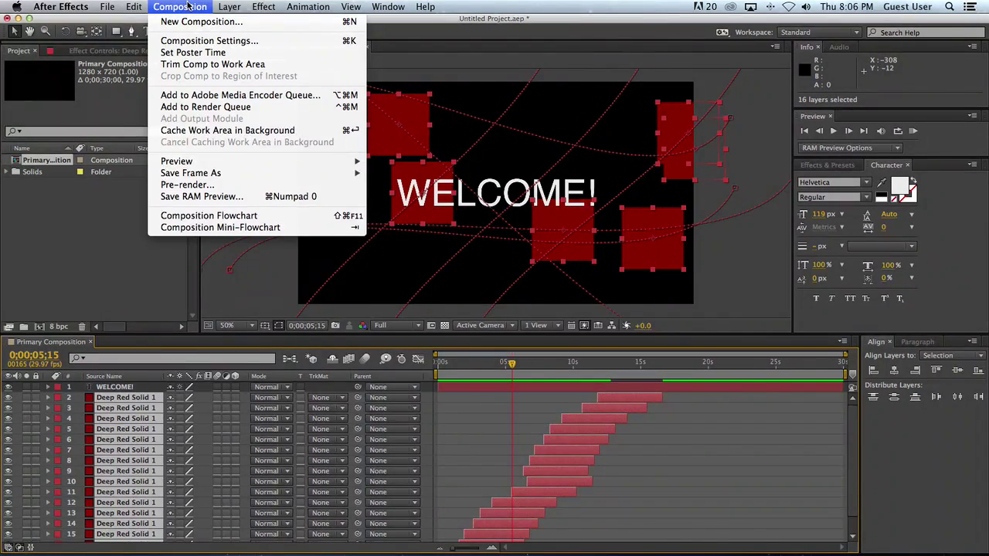
mouse_move(234, 7)
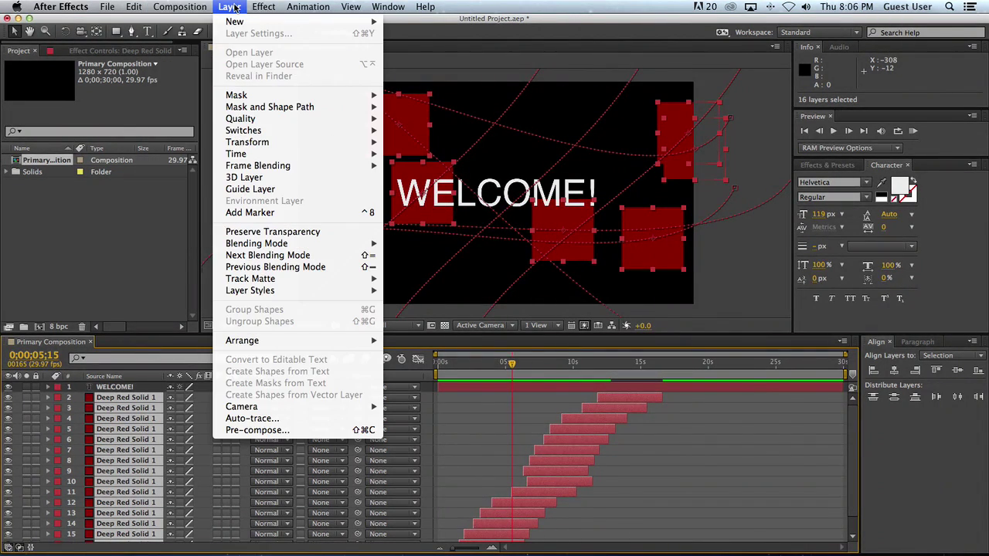
left_click(294, 430)
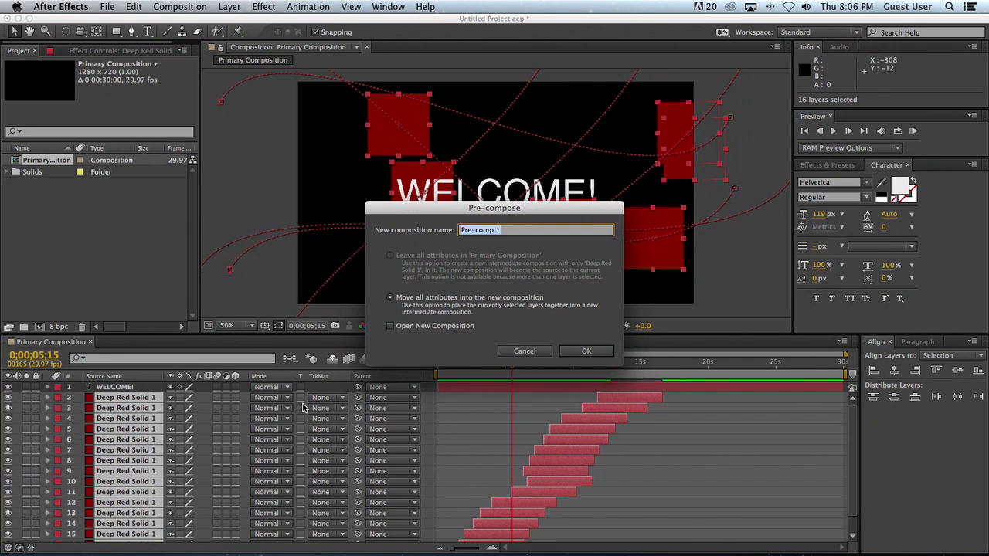
type("Moving Squares")
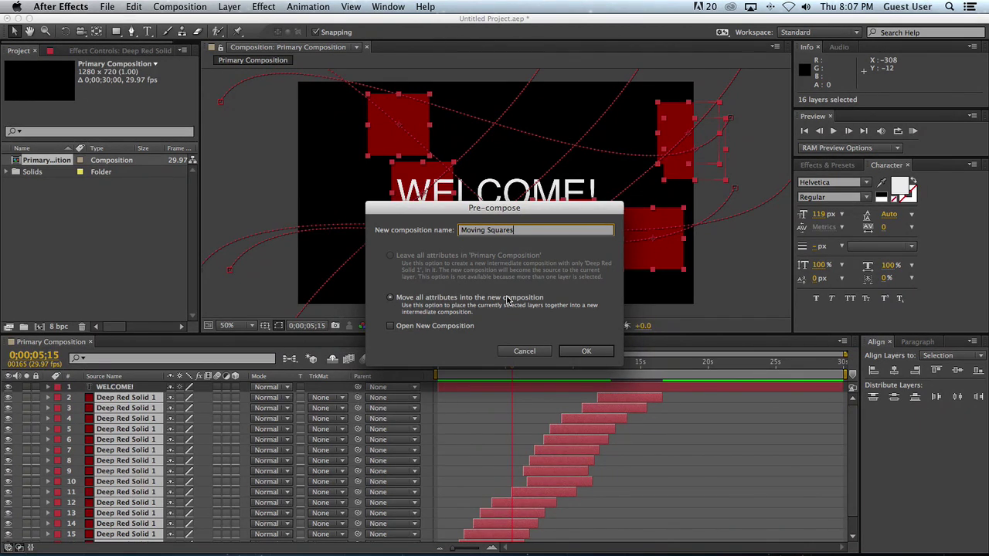
left_click(589, 353)
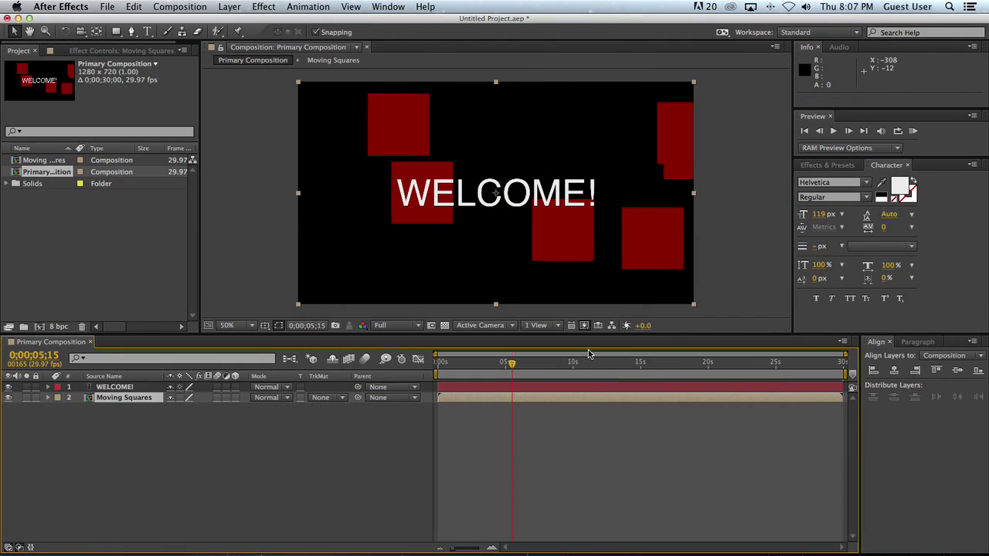
left_click(516, 438)
left_click(122, 399)
left_click(139, 418)
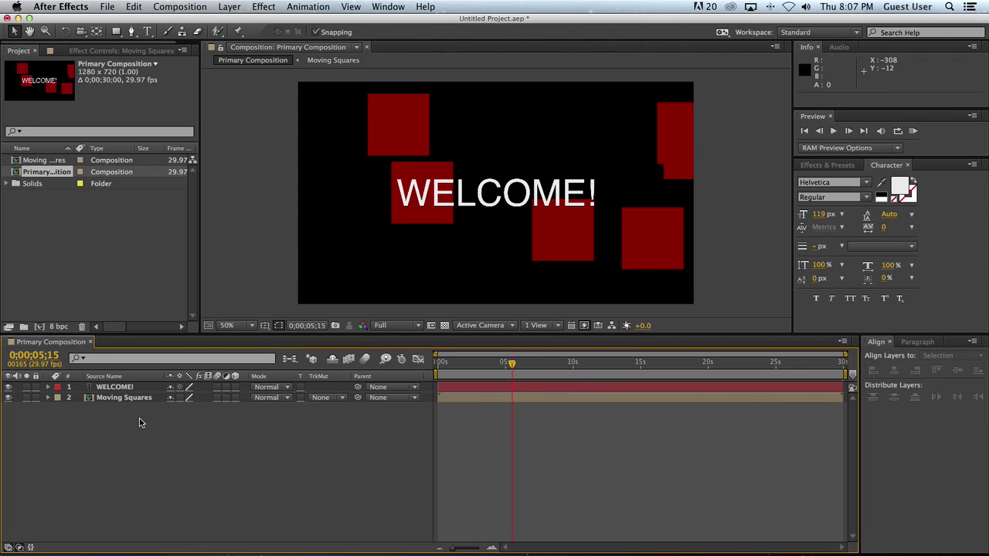
double_click(99, 399)
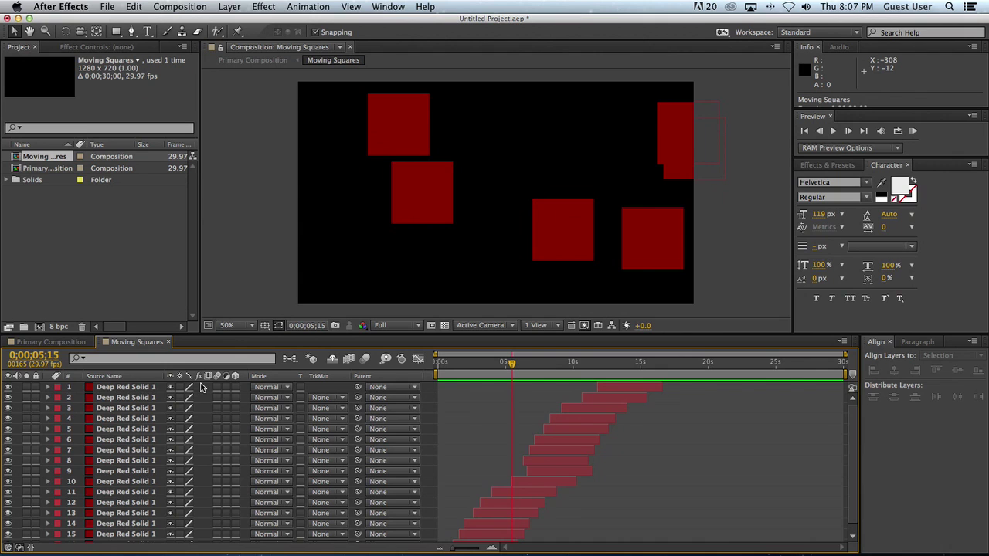
left_click(139, 387)
left_click(138, 397)
left_click(136, 408)
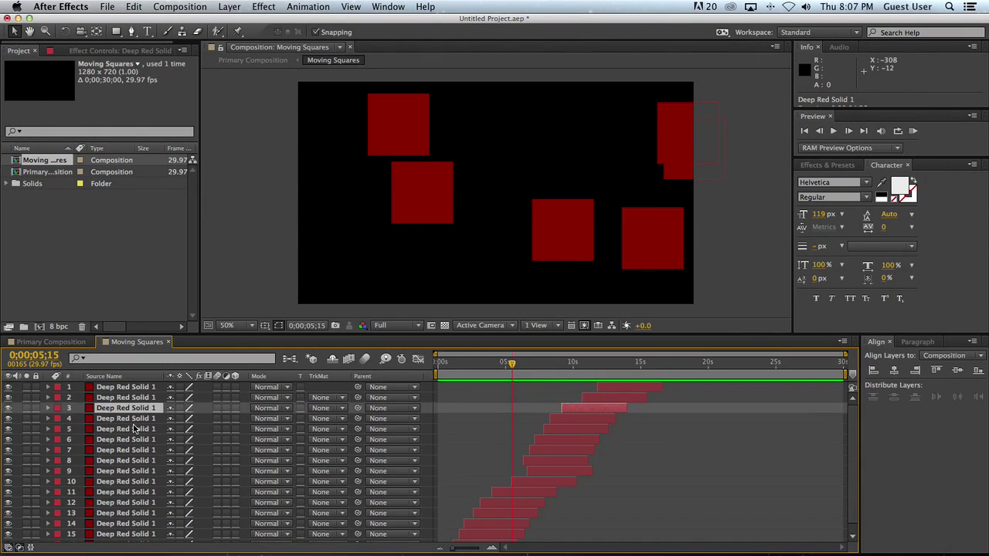
left_click(134, 429)
left_click(136, 439)
left_click(50, 341)
left_click(120, 410)
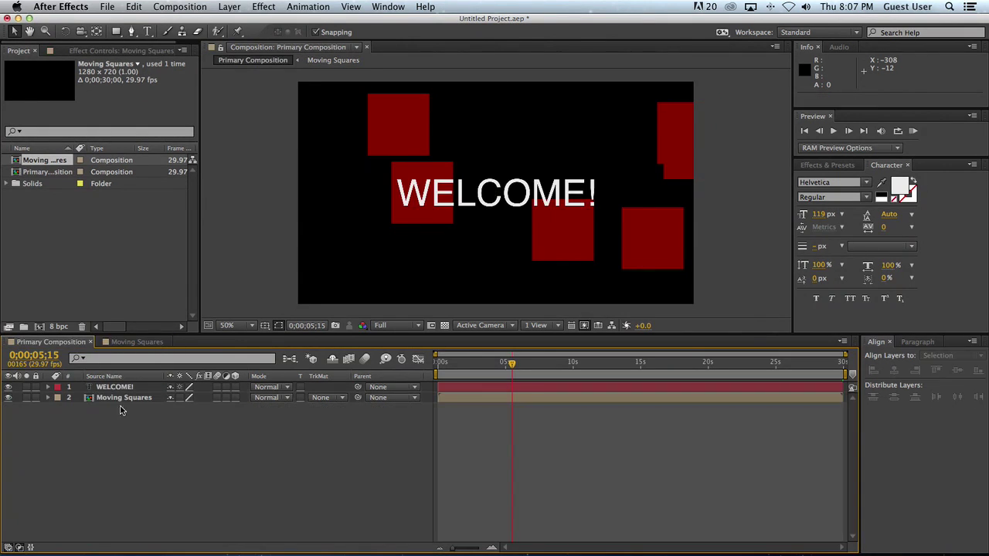
left_click(119, 399)
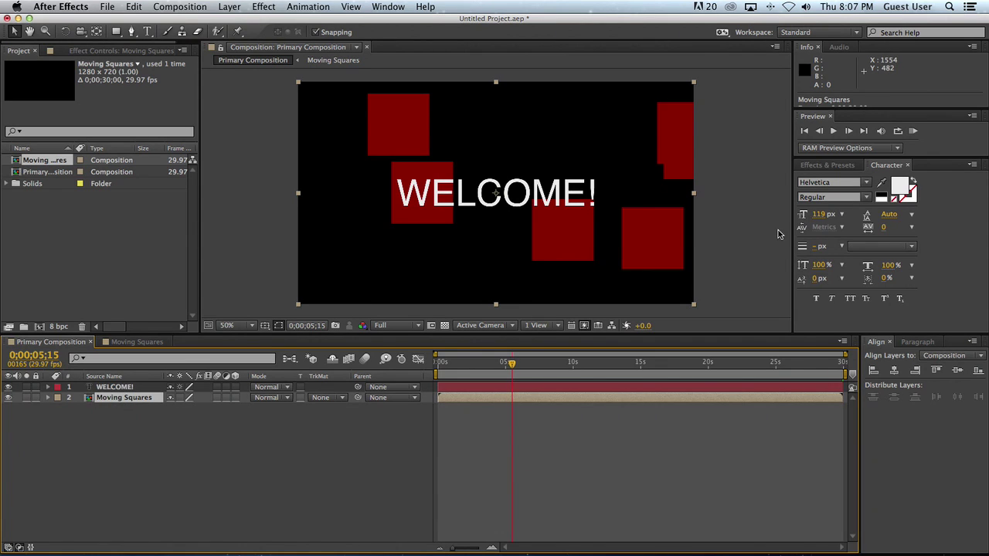
Apply Gaussian Blur to Moving Squares with Blurriness 74.6 and preview near the start
left_click(257, 6)
mouse_move(293, 88)
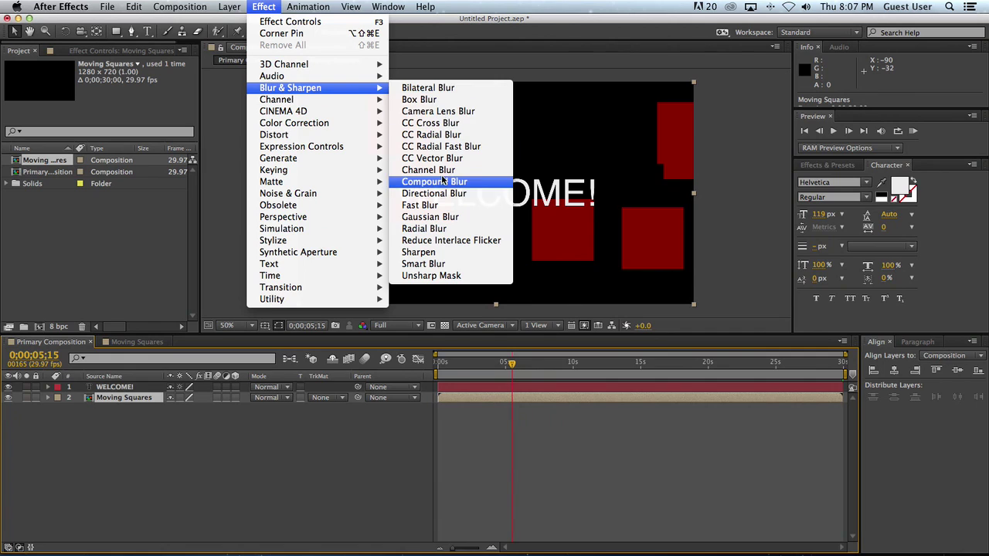
left_click(443, 216)
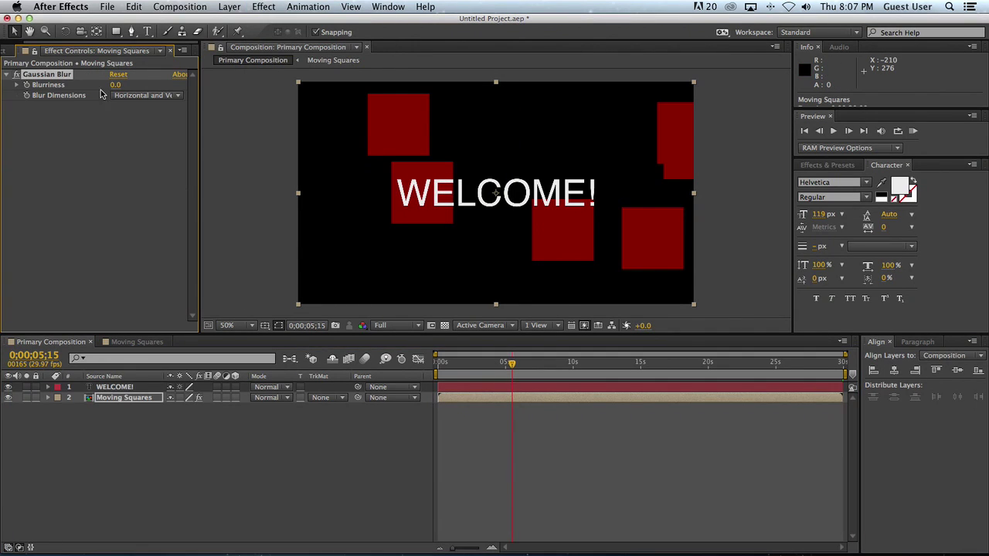
left_click_drag(115, 85, 573, 170)
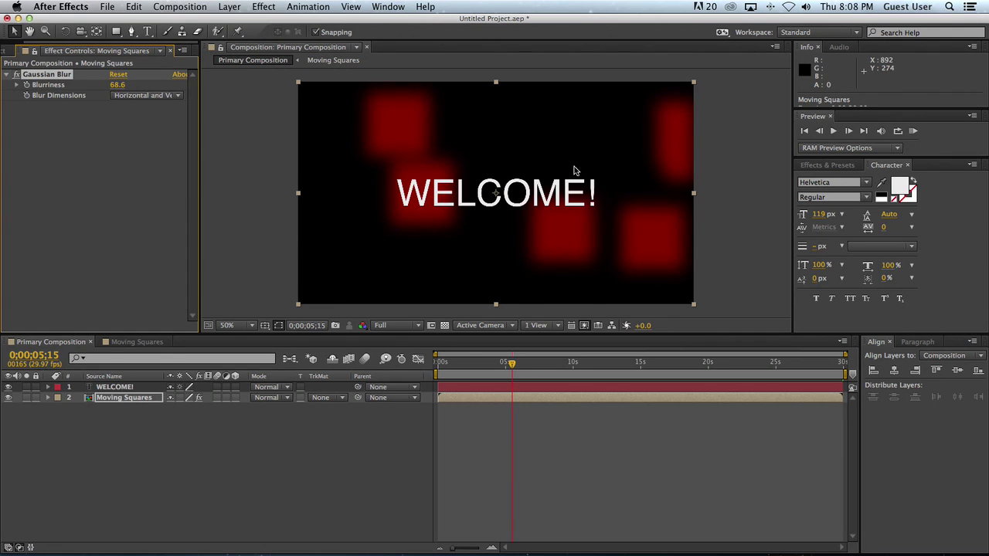
left_click(620, 444)
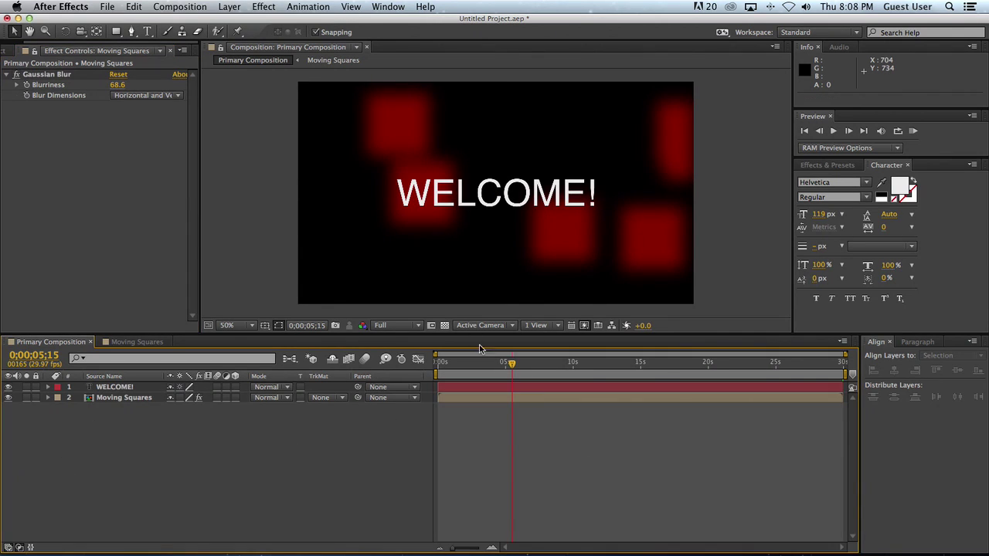
left_click_drag(512, 362, 475, 362)
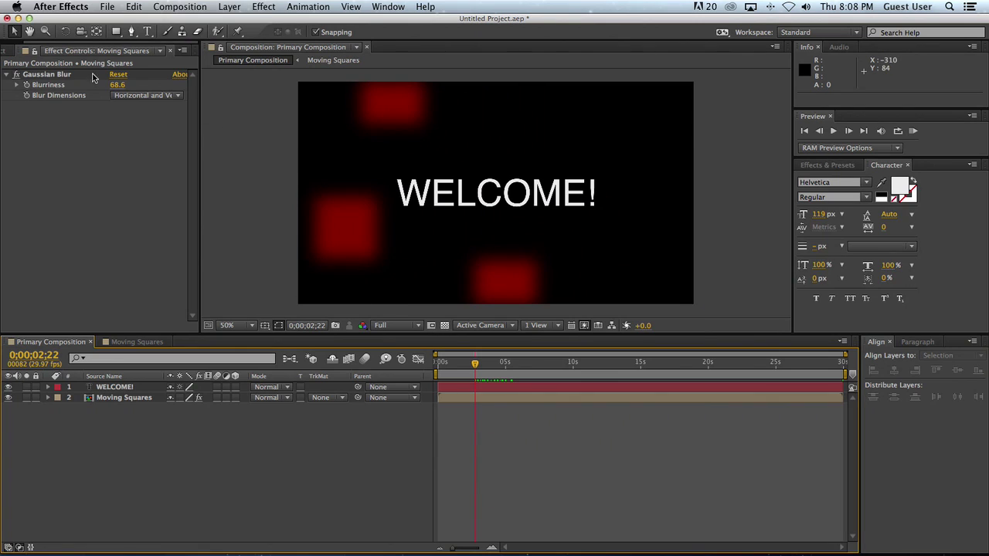
left_click_drag(115, 85, 136, 83)
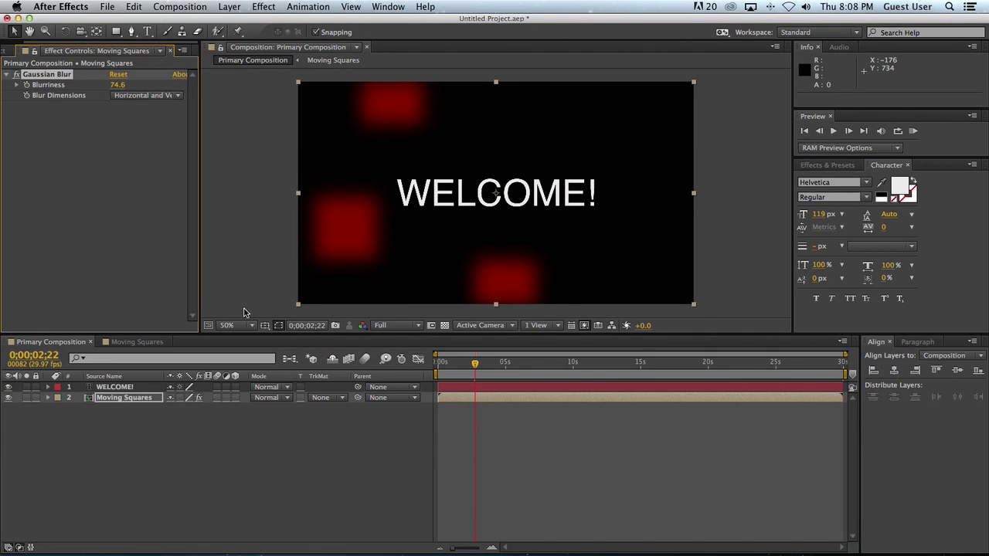
left_click_drag(474, 361, 450, 361)
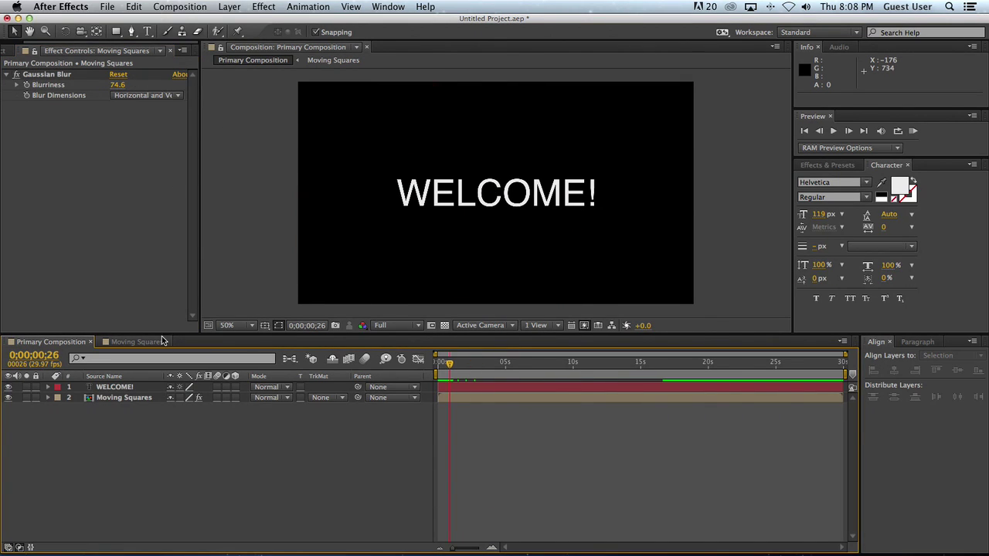
Inspect the red square layers inside the Moving Squares precomp, then return to Primary Composition
left_click(154, 338)
left_click(119, 388)
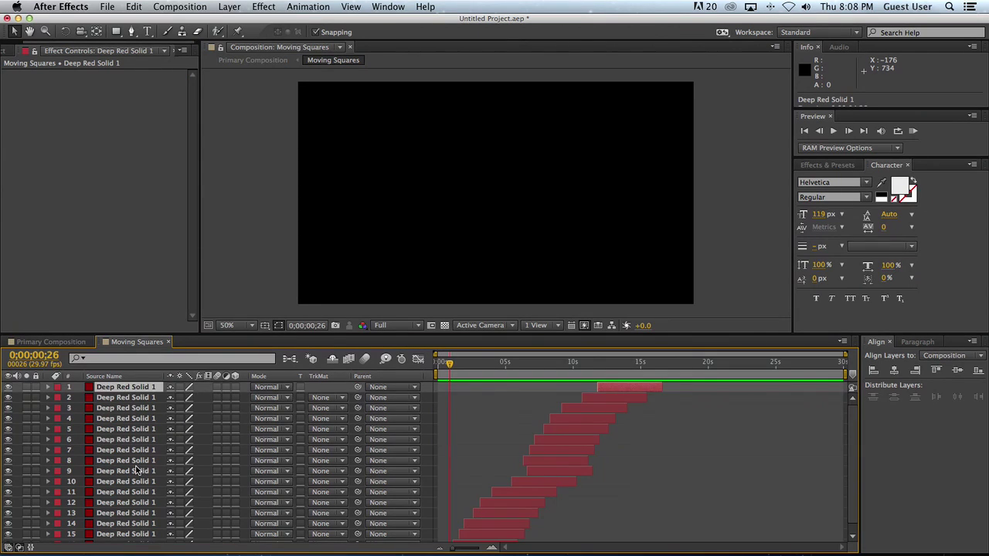
scroll(135, 470, "down", 1)
left_click(132, 537)
scroll(133, 536, "up", 1)
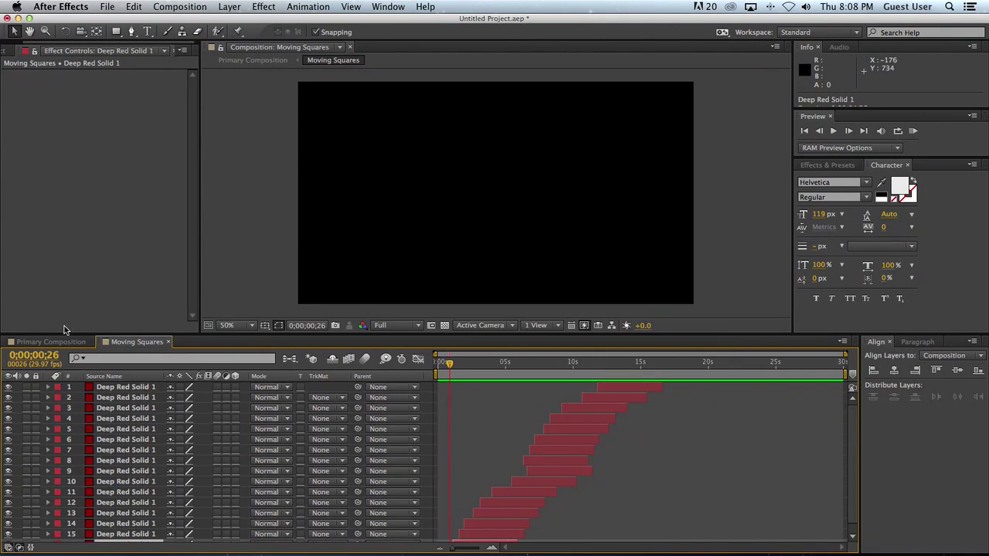
left_click(62, 341)
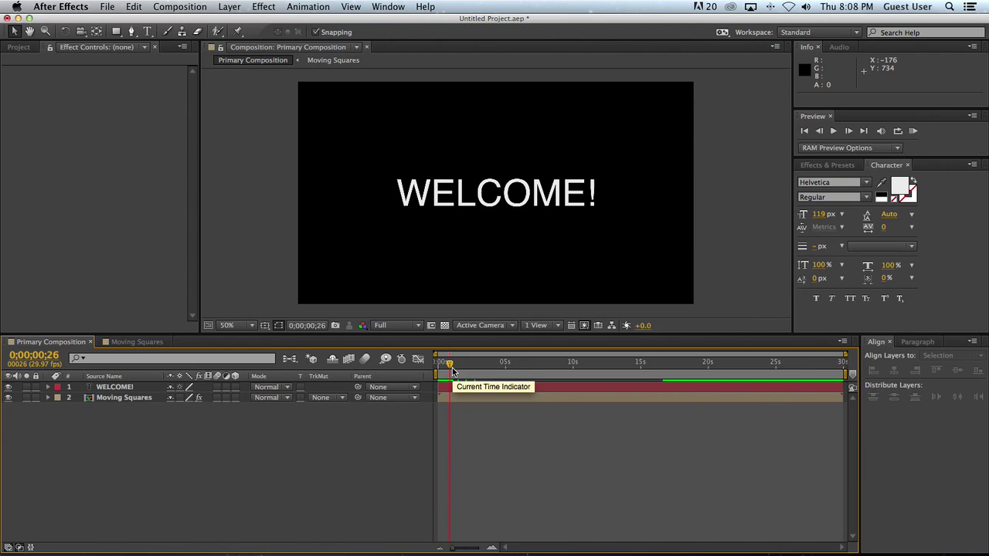